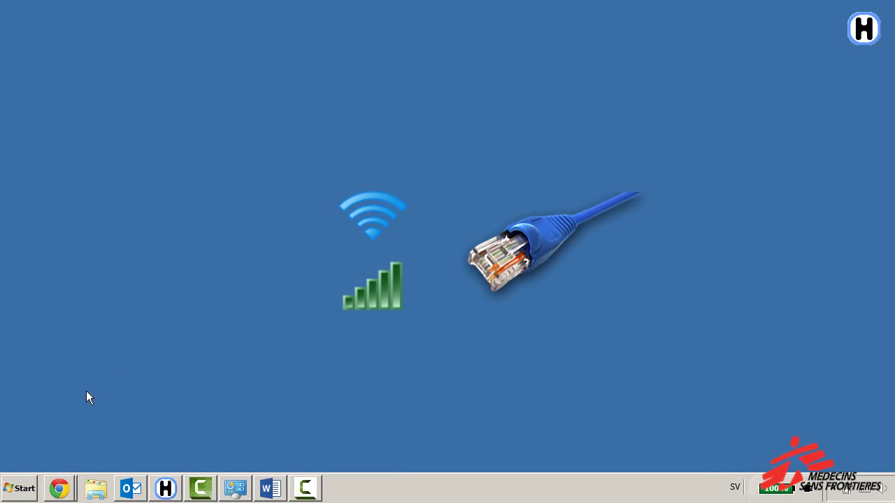
Step: Open the Computer window from the Start menu to see the OSDisk (C:) drive
click(19, 489)
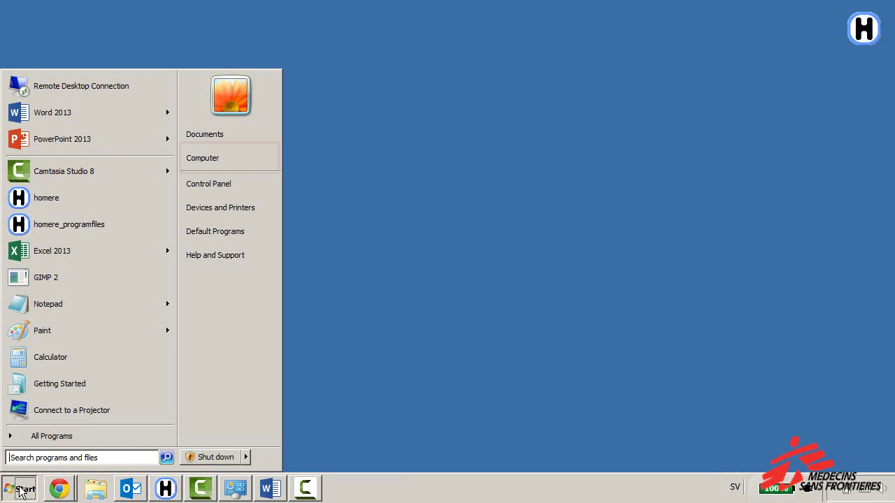
click(233, 163)
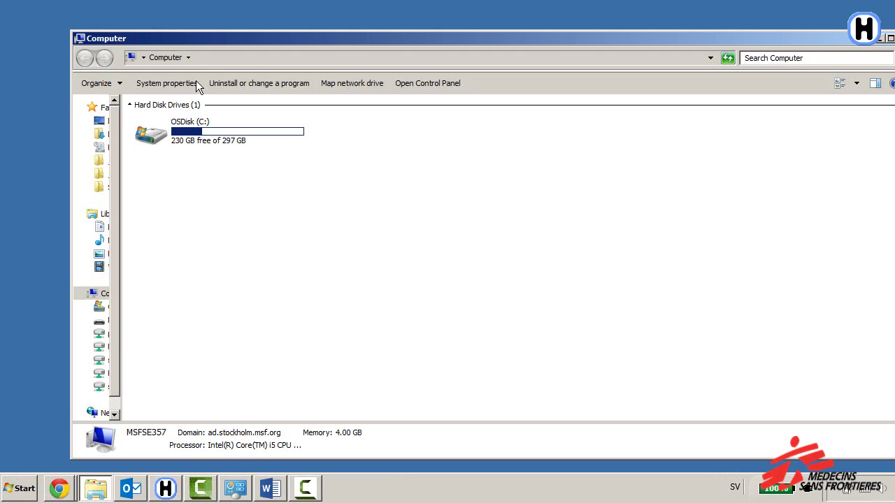
Step: Connect Explorer to ftp.msf.be and log on with the account password
click(228, 54)
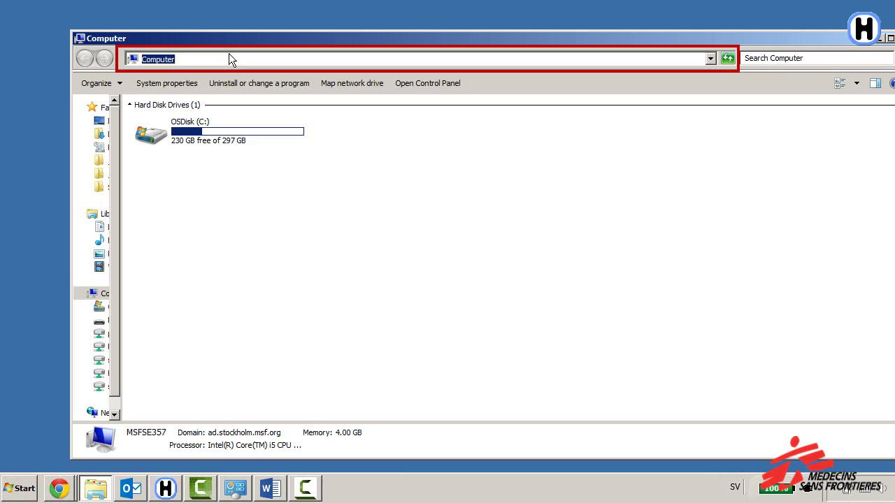
key(BackSpace)
text(ftp.msf.be)
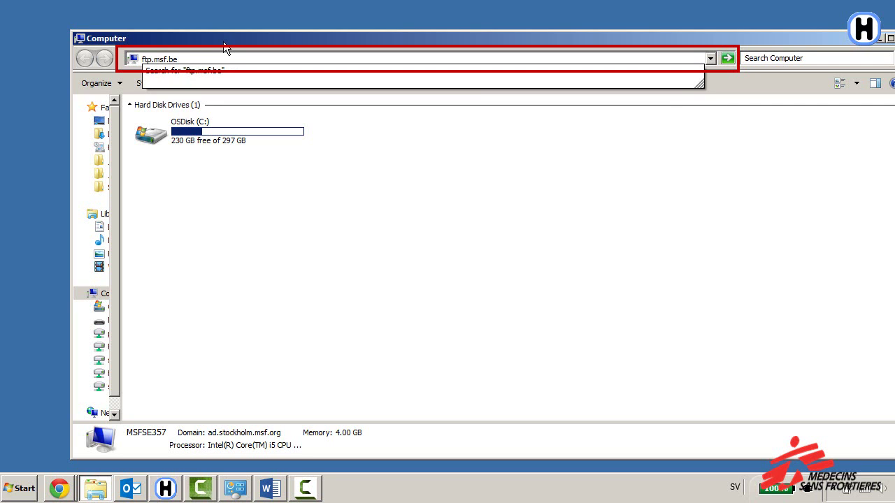
key(Return)
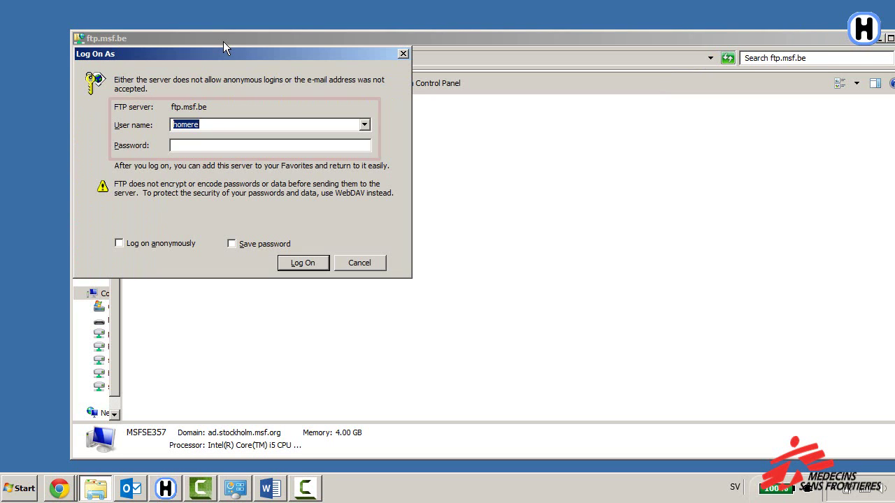
key(Tab)
text(********)
key(Return)
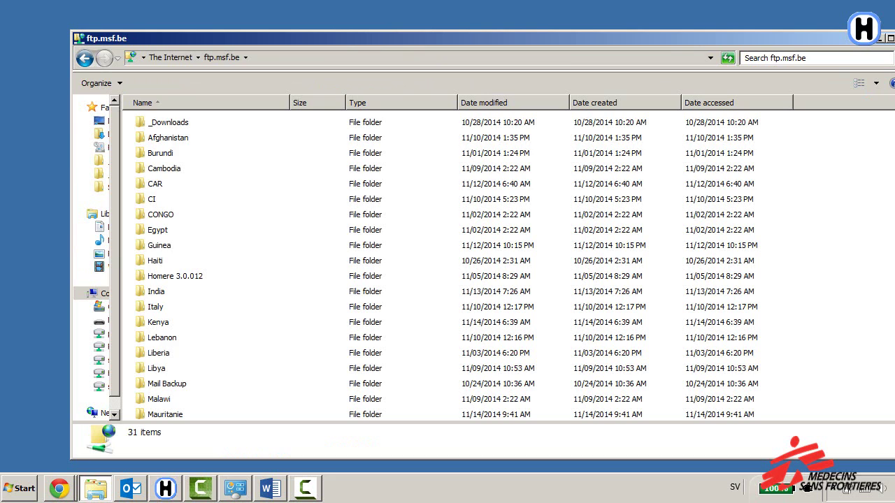
Step: Copy MASTER.zipx from Monthly Reports > August on the FTP server to the desktop
scroll(279, 315, down, 1)
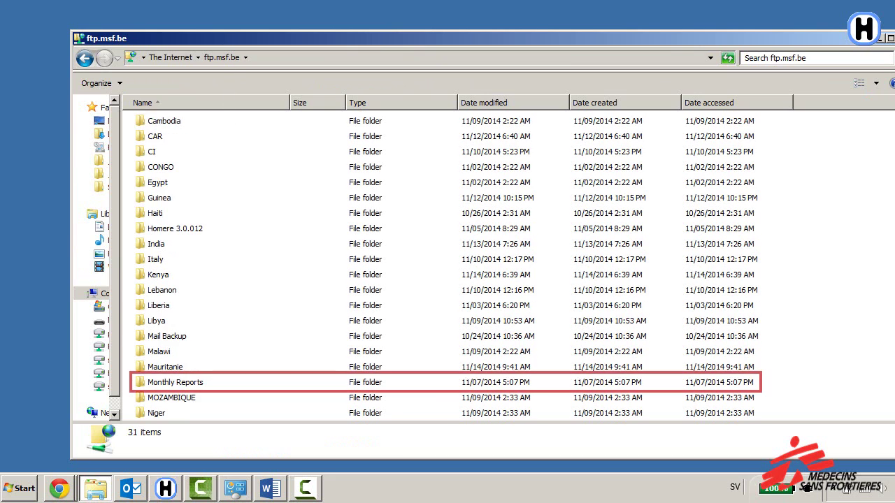
double_click(248, 379)
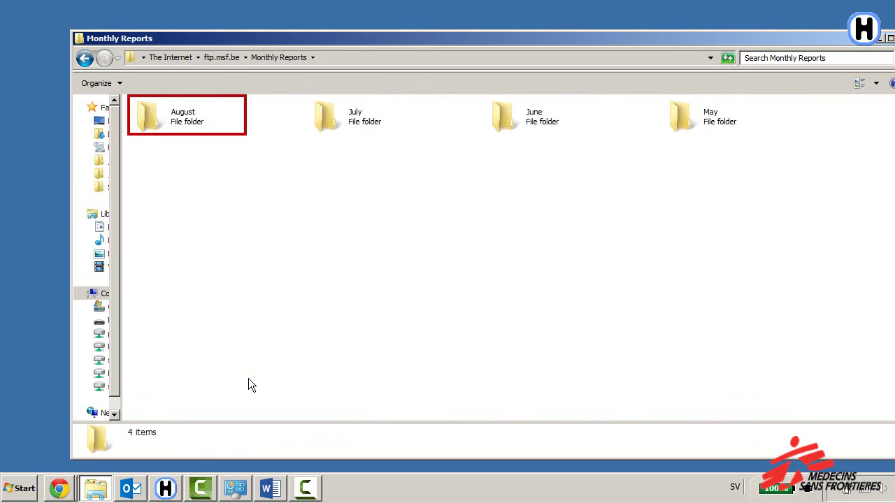
double_click(197, 127)
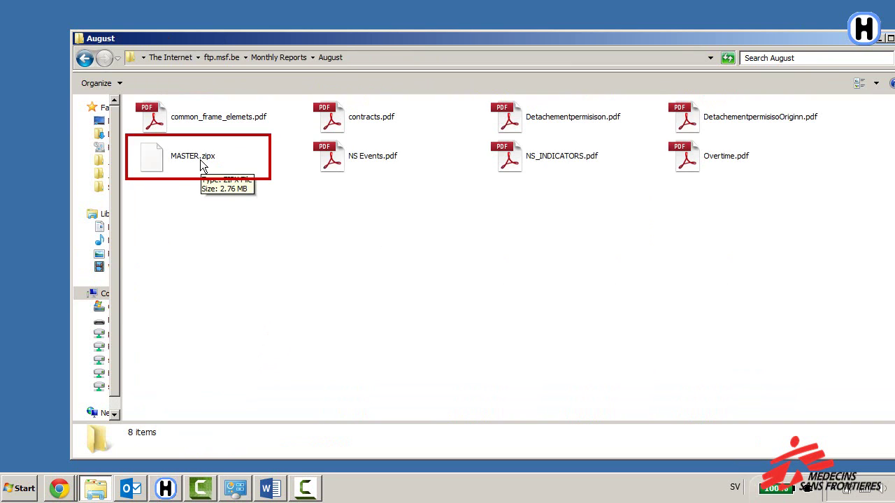
drag(202, 165, 42, 169)
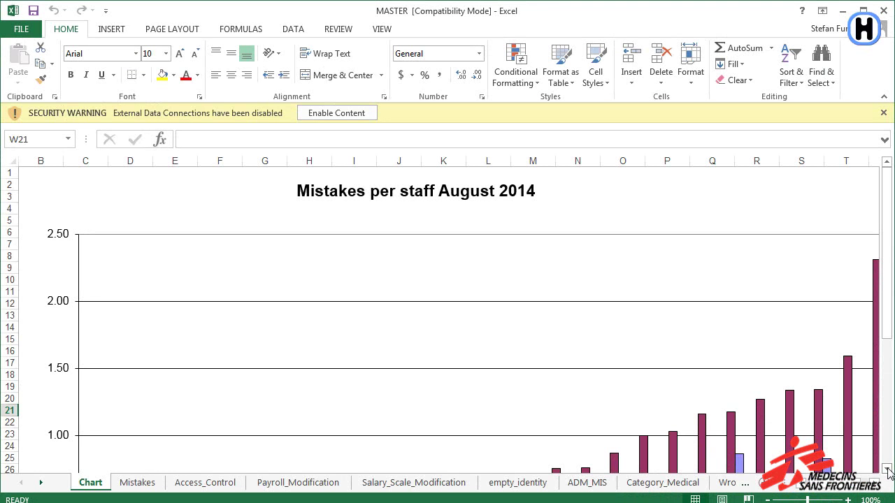
Step: Review the Mistakes per staff August 2014 chart's country data table, then switch to the Mistakes sheet
click(886, 470)
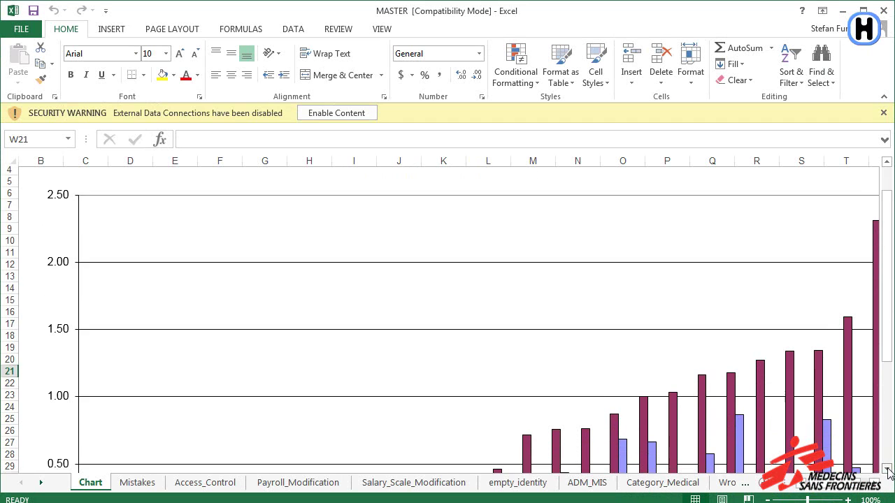
click(802, 485)
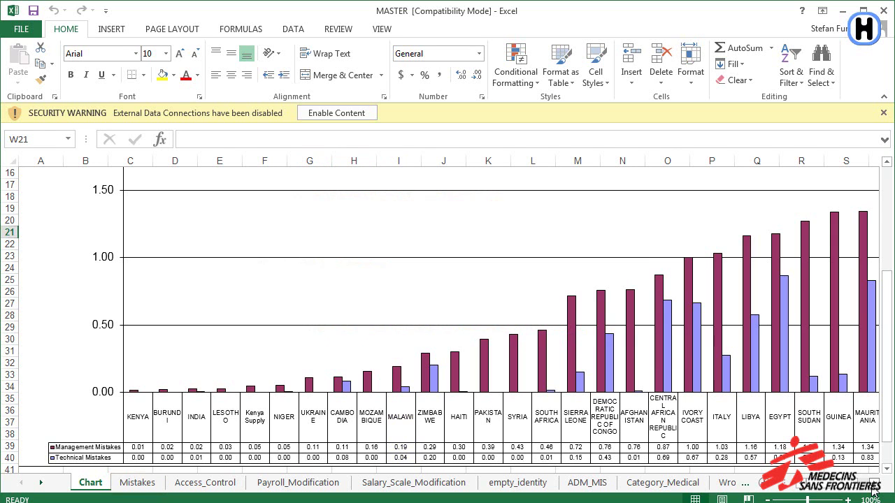
click(149, 488)
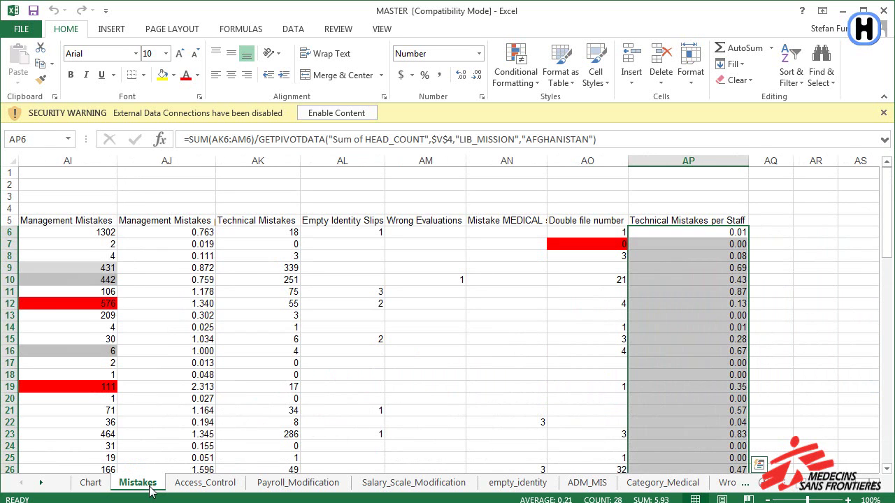
Step: Scroll the Mistakes pivot back to column A and scroll the sheet tabs to Expired_Trial_Period
scroll(447, 315, left, 15)
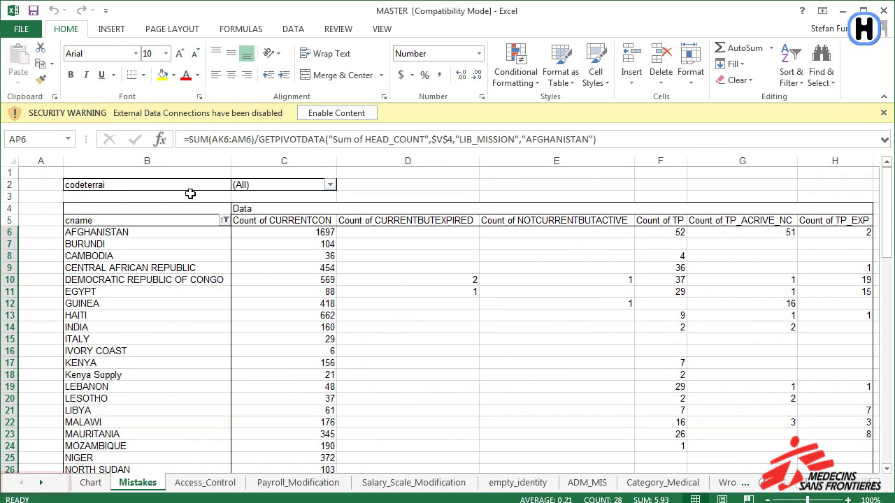
click(41, 483)
click(42, 483)
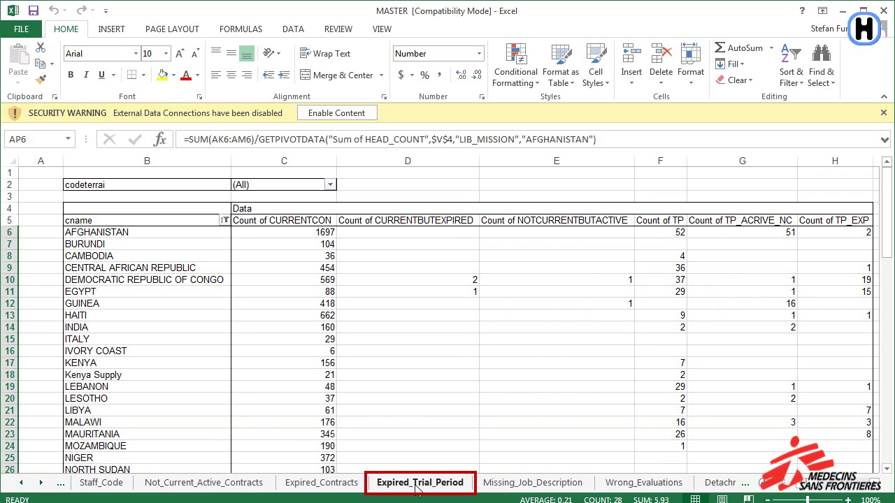
Step: Go to the Expired_Trial_Period sheet and scroll down to its pivot table
click(417, 487)
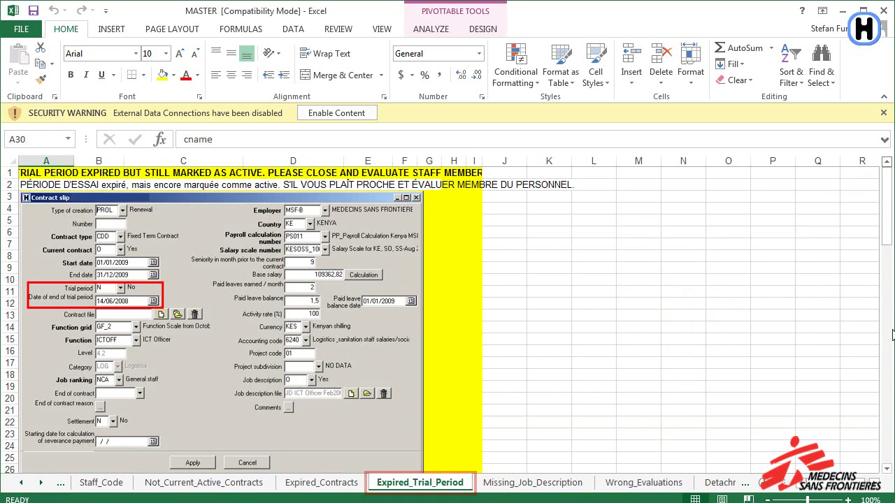
click(885, 469)
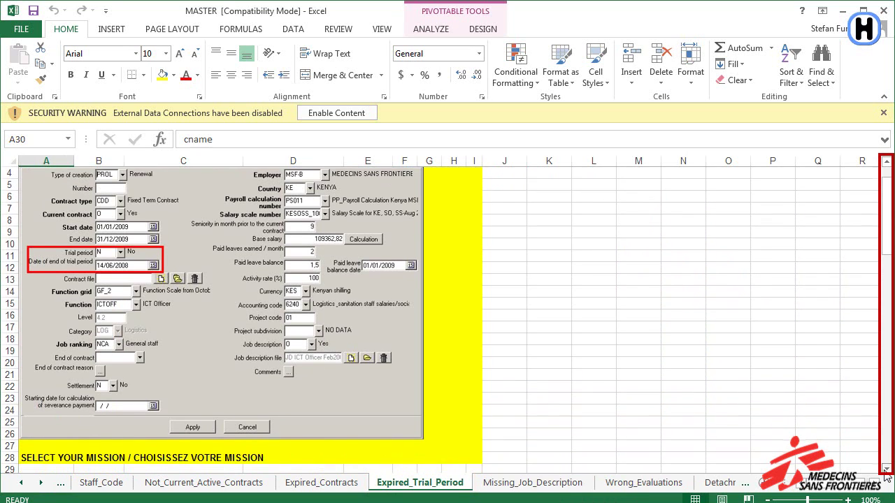
click(886, 469)
scroll(124, 416, down, 1)
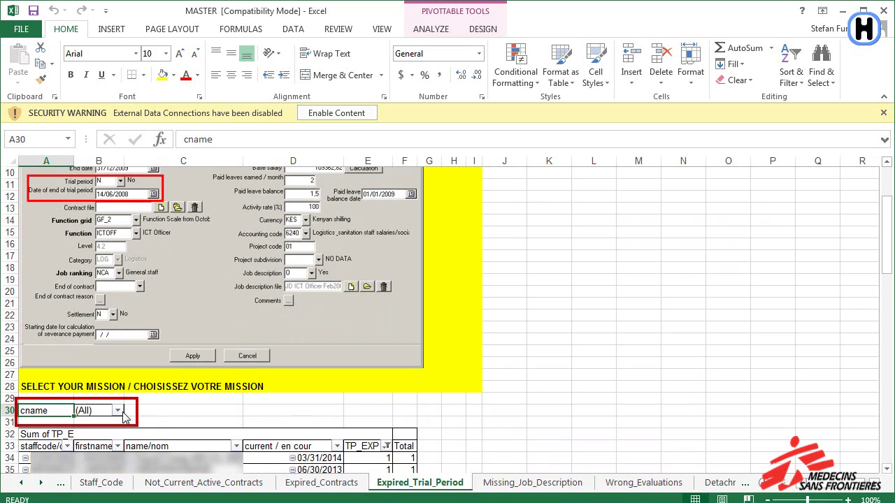
Step: Filter the pivot's cname field to MALAWI only
click(118, 410)
click(116, 344)
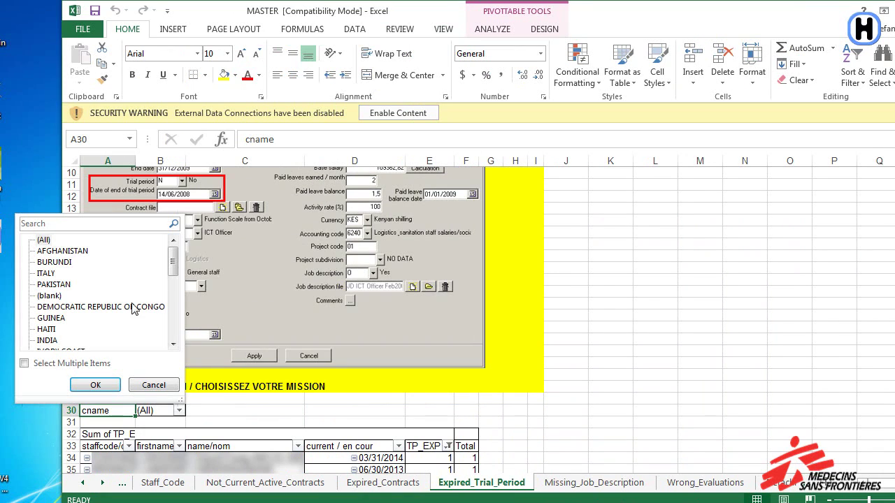
click(175, 344)
click(129, 329)
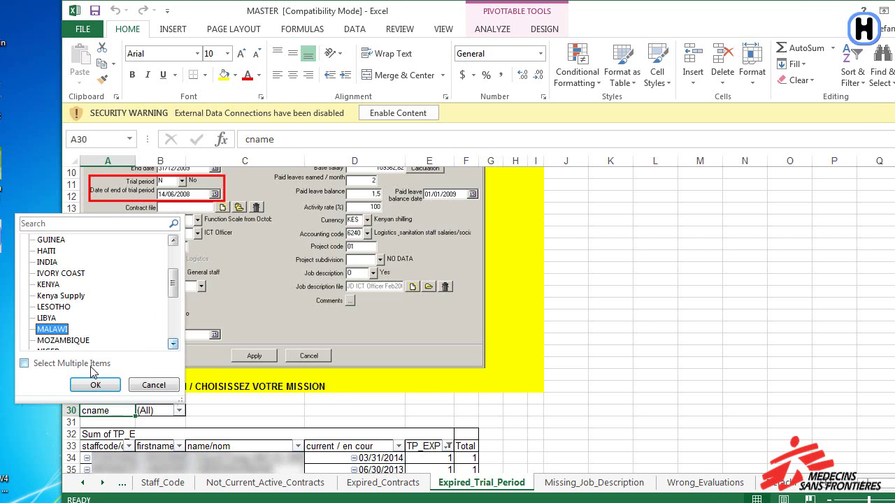
click(95, 385)
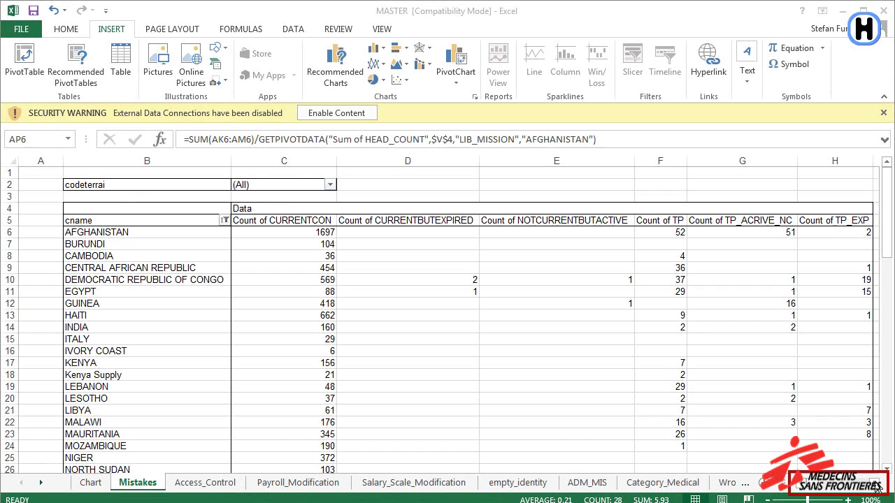
scroll(877, 488, right, 10)
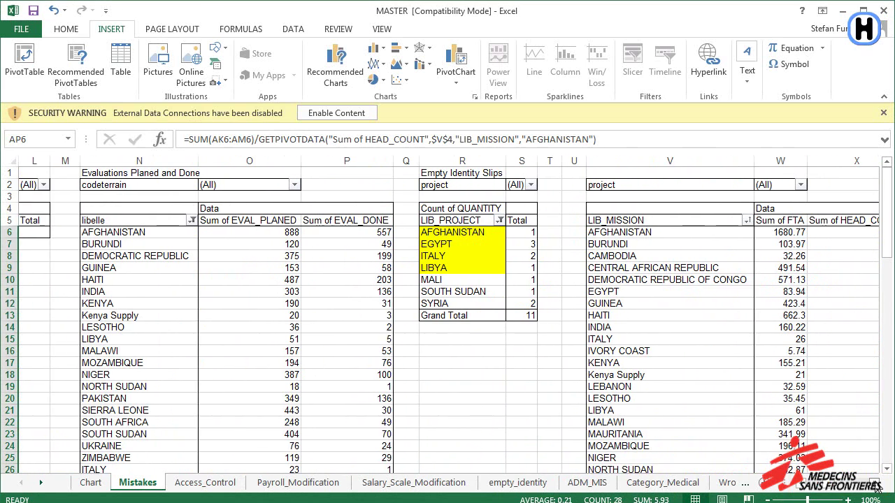
scroll(876, 487, right, 1)
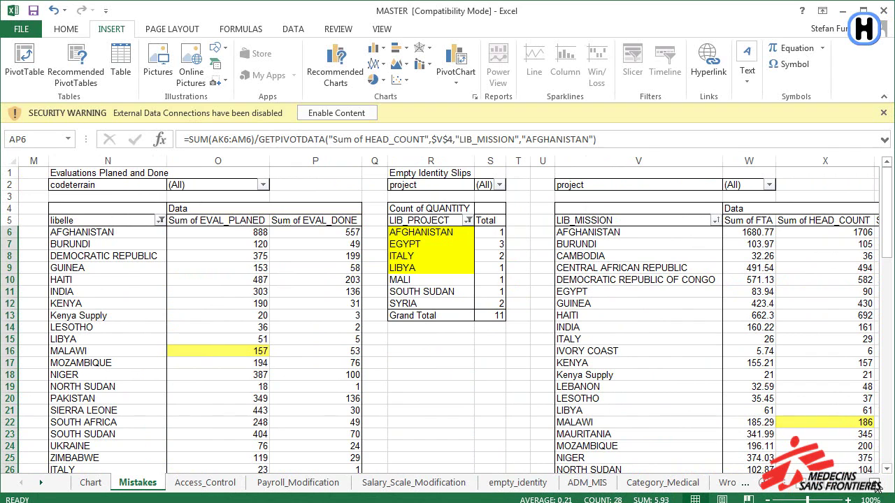
scroll(448, 314, right, 10)
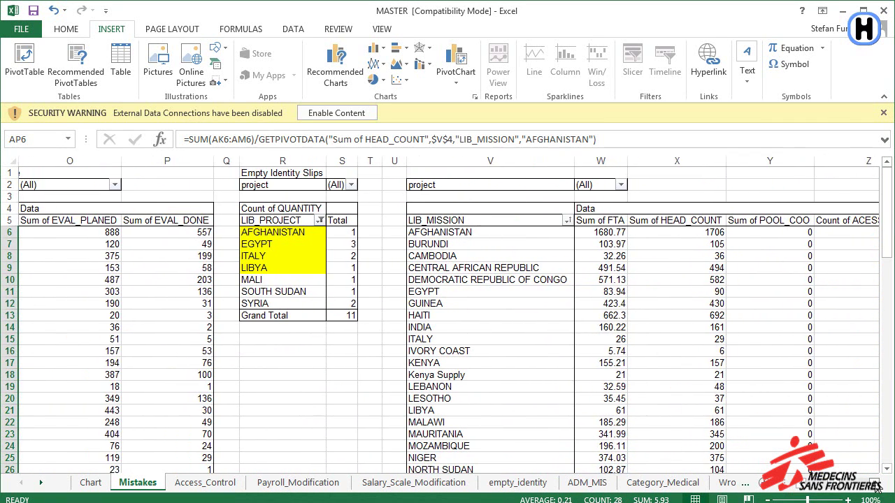
scroll(876, 488, right, 2)
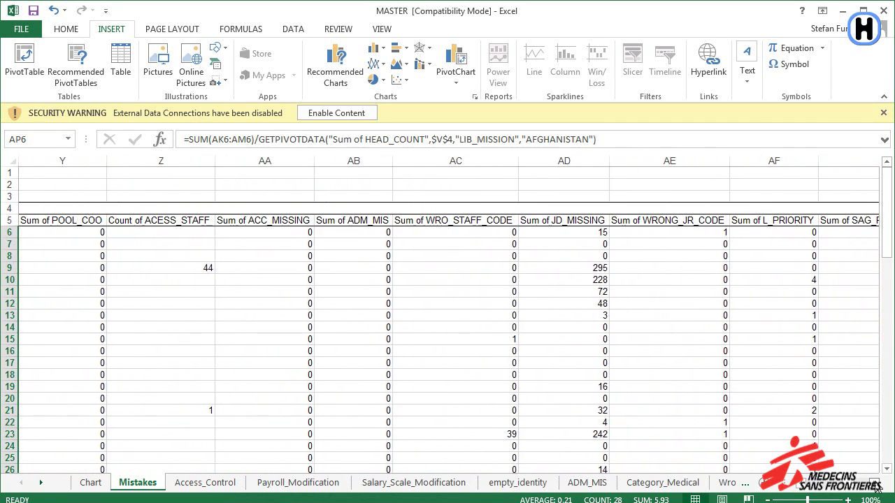
scroll(876, 488, right, 7)
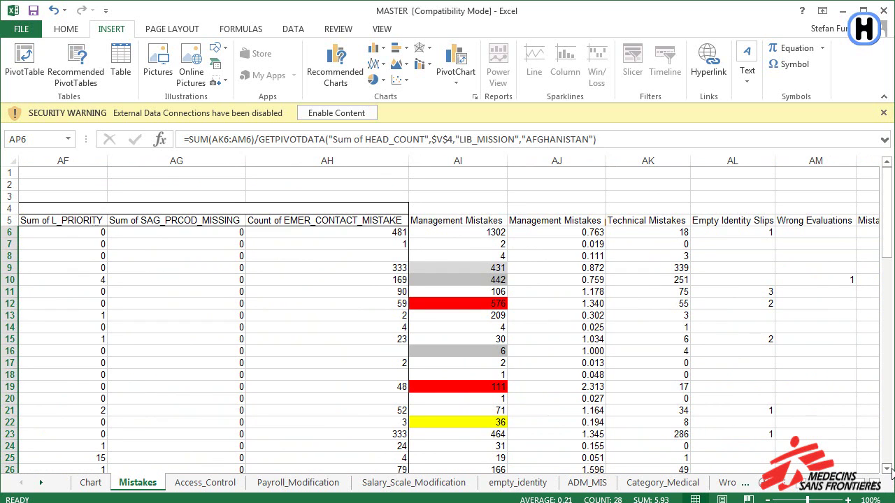
Step: Show AI22's Management Mistakes formula in an expanded formula bar and widen column AJ
click(458, 422)
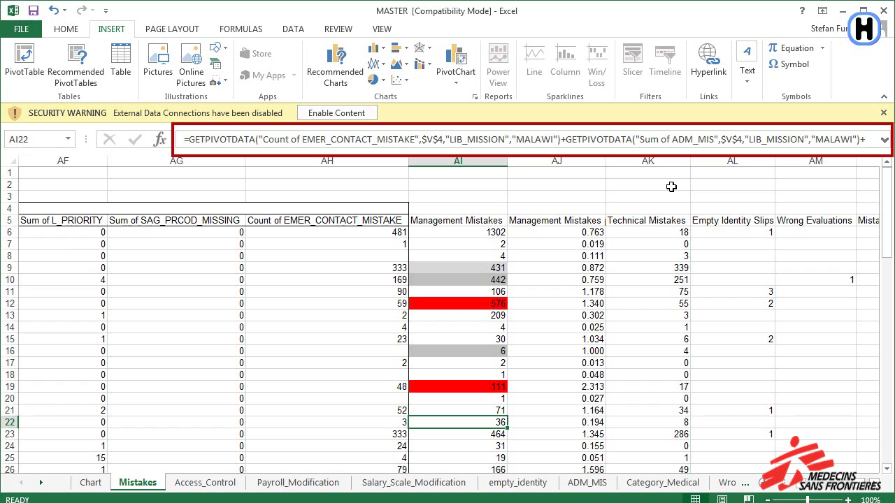
drag(620, 146, 625, 242)
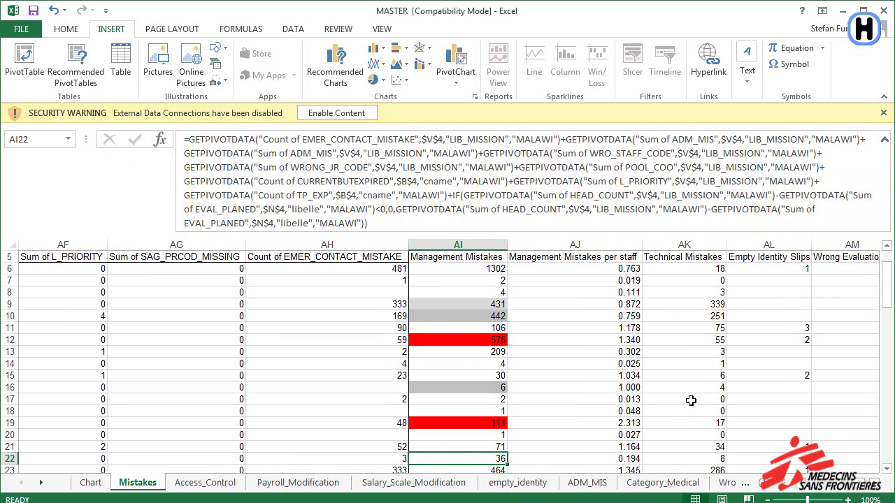
click(632, 458)
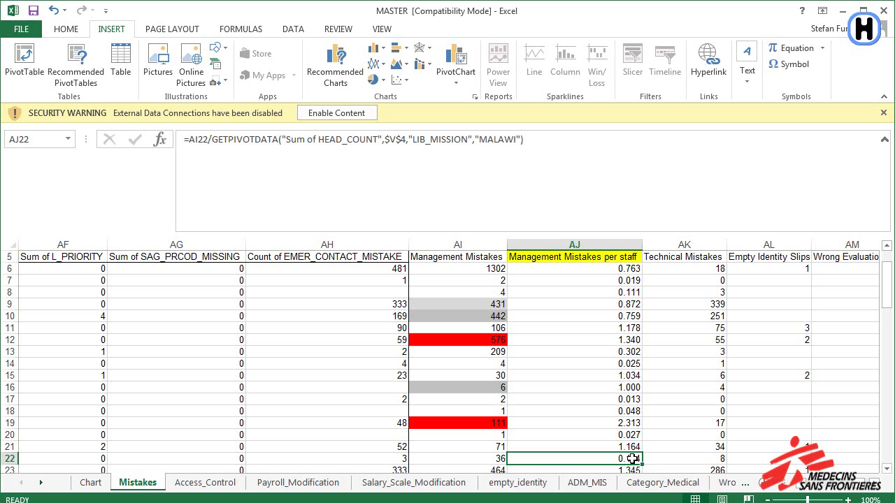